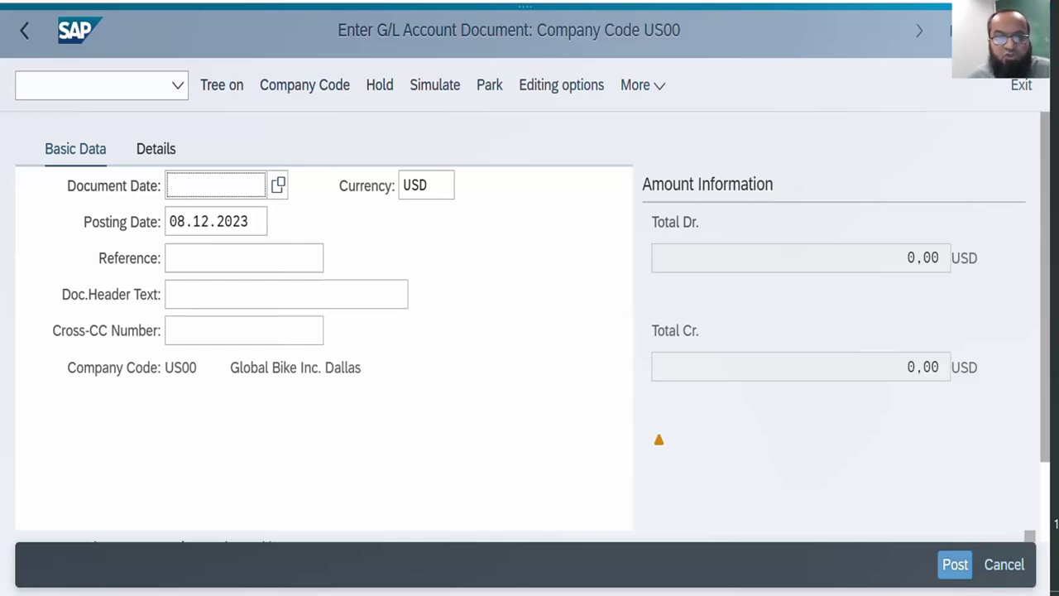
Start a posting with reference from the blank G/L account document for company code US00.
scroll(430, 409, "down", 2)
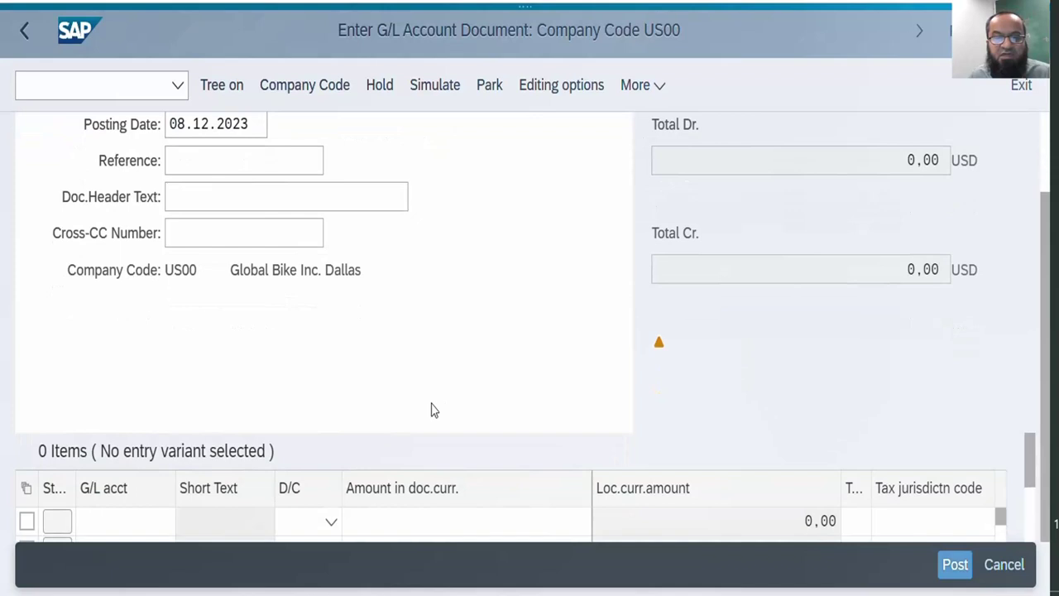
scroll(433, 409, "up", 1)
scroll(433, 409, "up", 1)
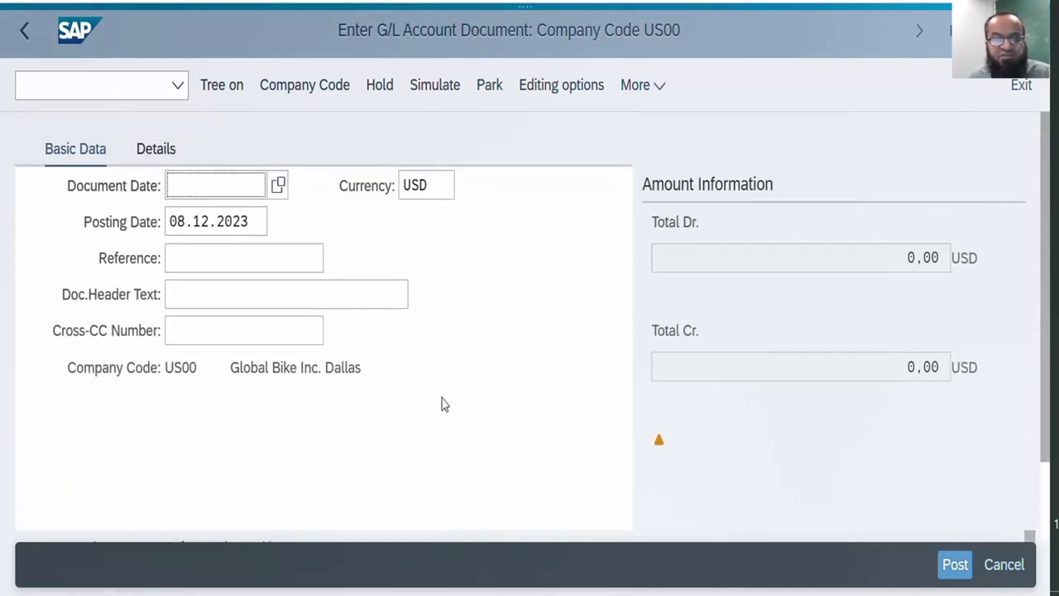
left_click(660, 96)
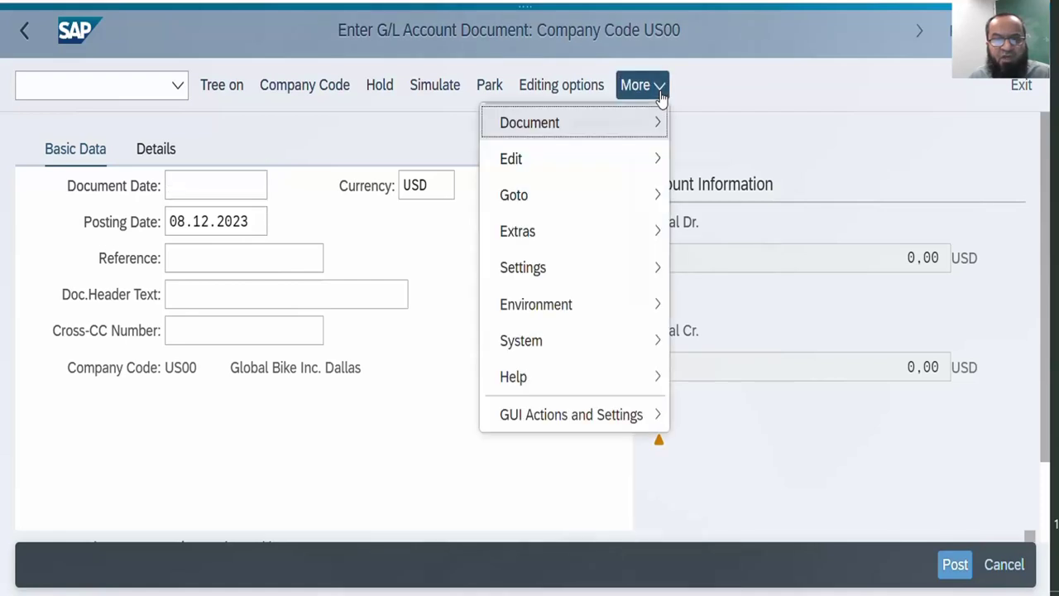
mouse_move(648, 201)
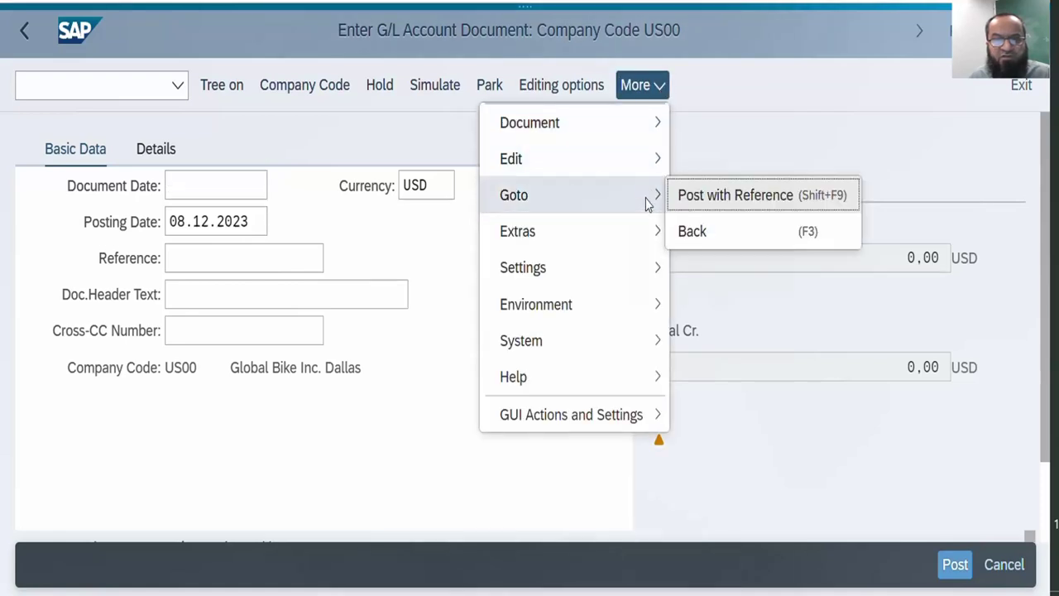
left_click(760, 196)
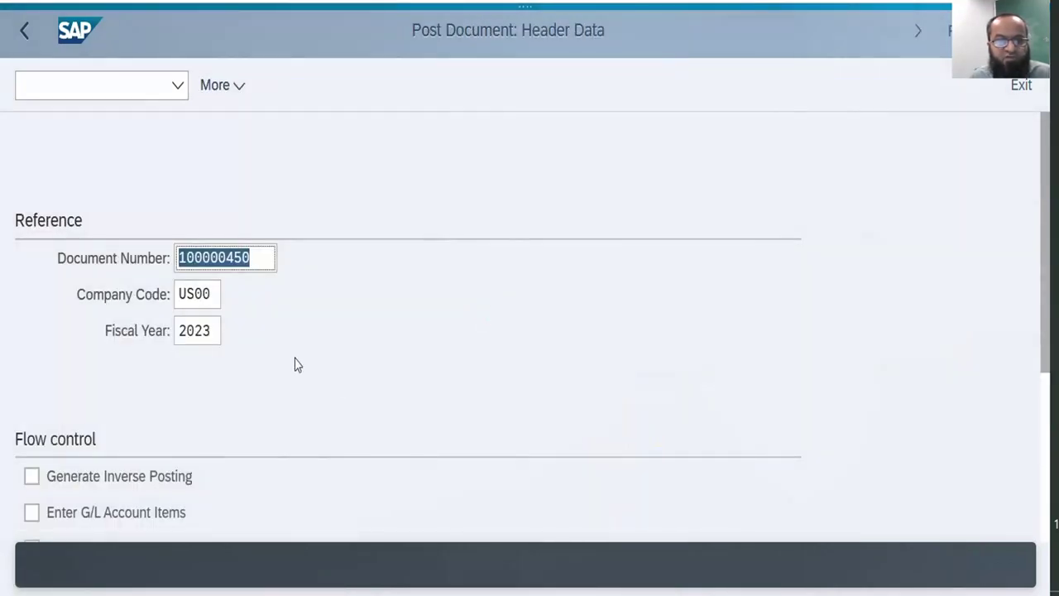
Enable the Enter G/L Account Items and Copy Texts flow control options for the reference posting.
left_click(259, 261)
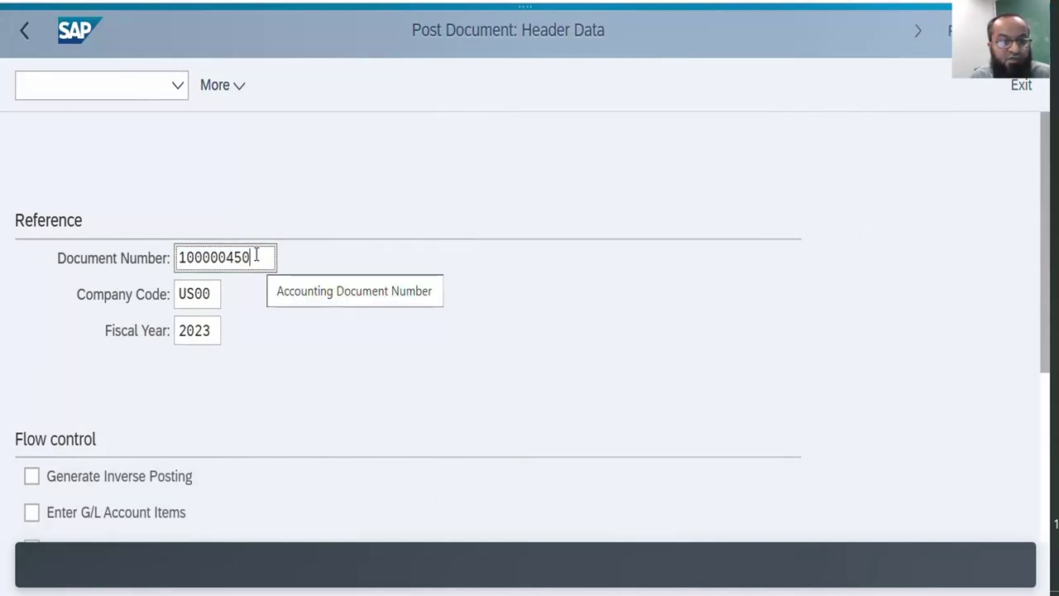
left_click(211, 292)
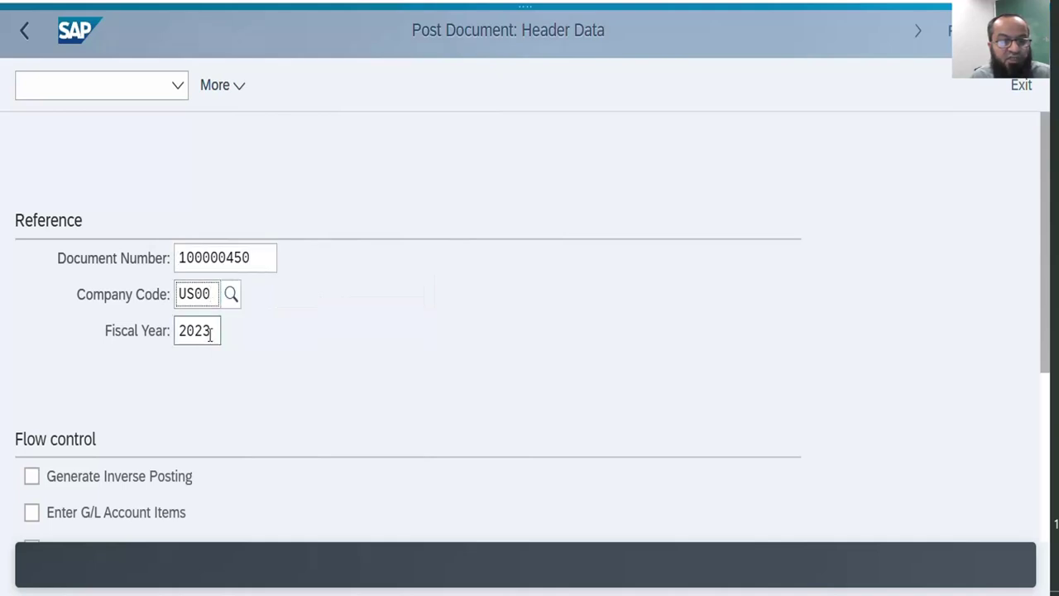
left_click(210, 331)
scroll(231, 422, "down", 5)
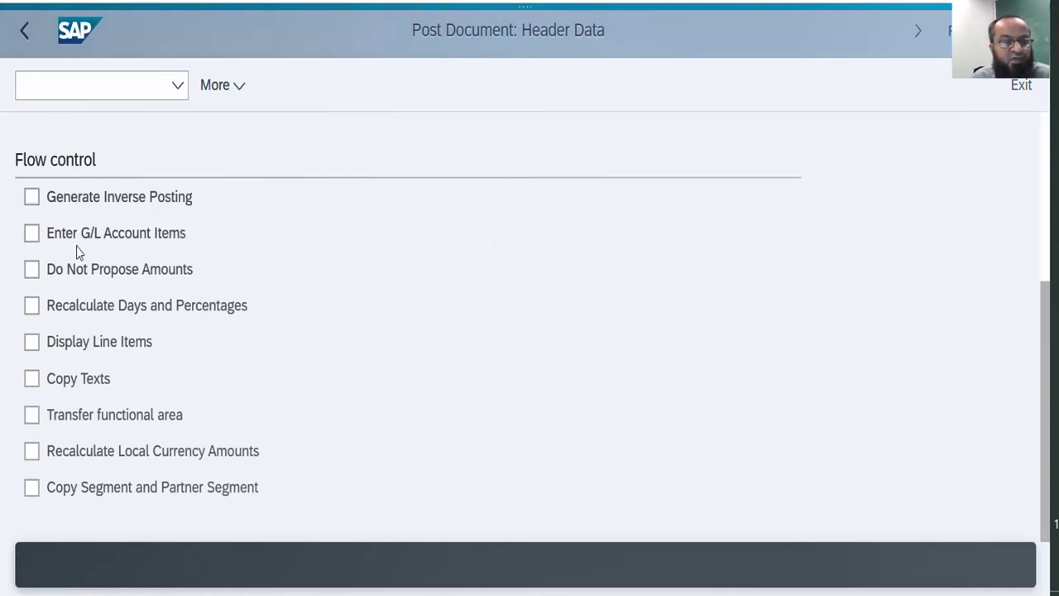
left_click(34, 237)
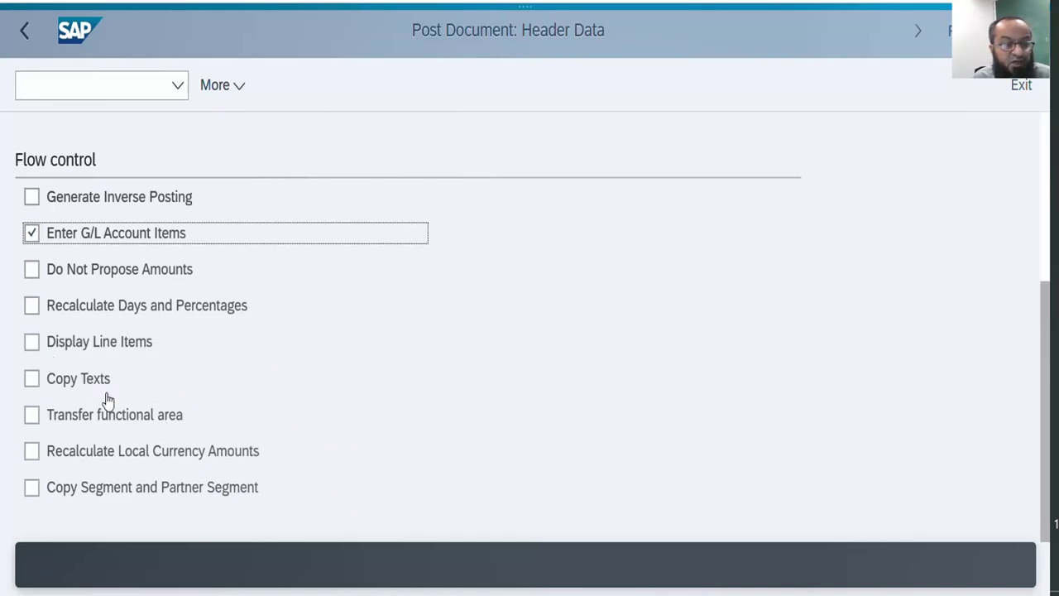
left_click(32, 379)
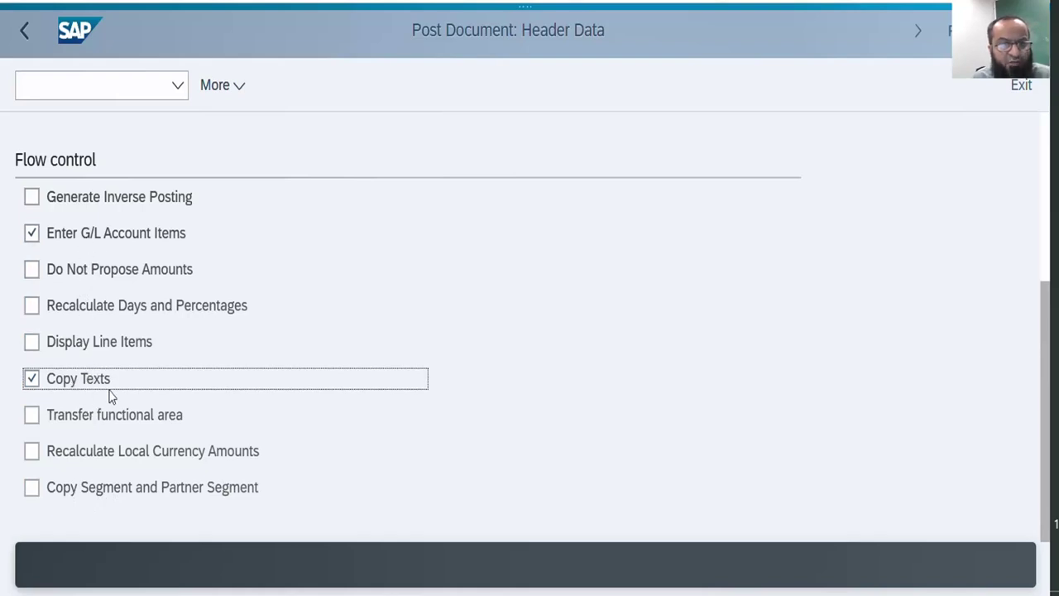
Load the header data of the prefilled reference document for company code US00 and fiscal year 2023.
scroll(110, 395, "up", 3)
left_click(259, 256)
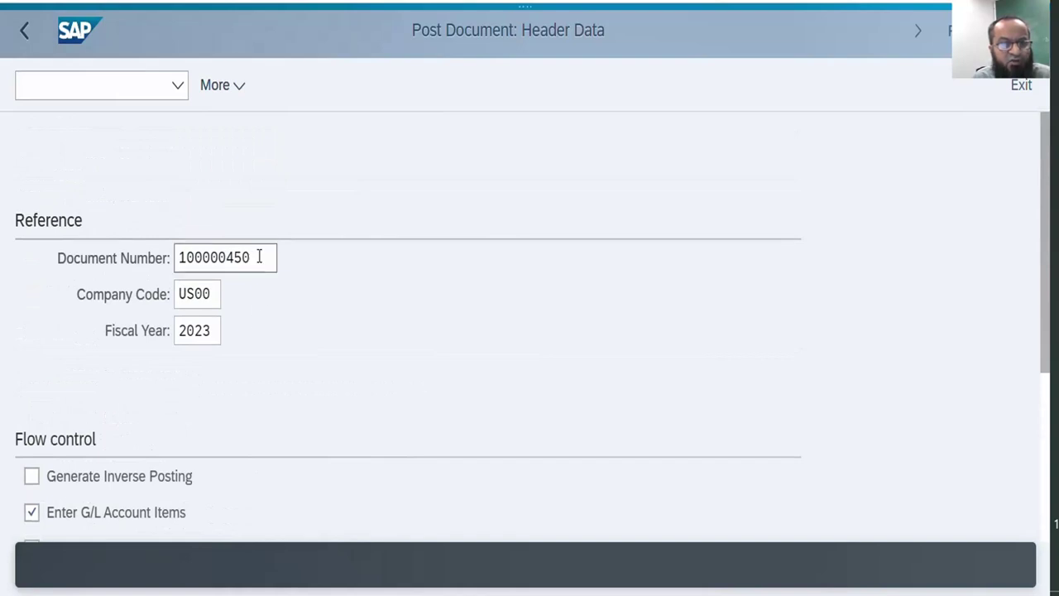
left_click(208, 294)
left_click(213, 331)
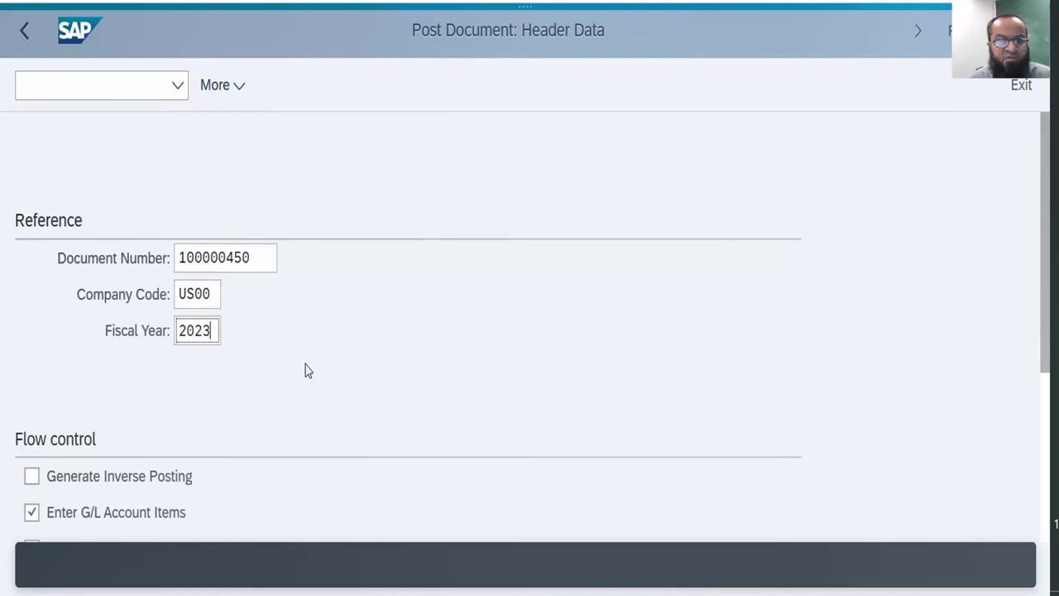
key("Return")
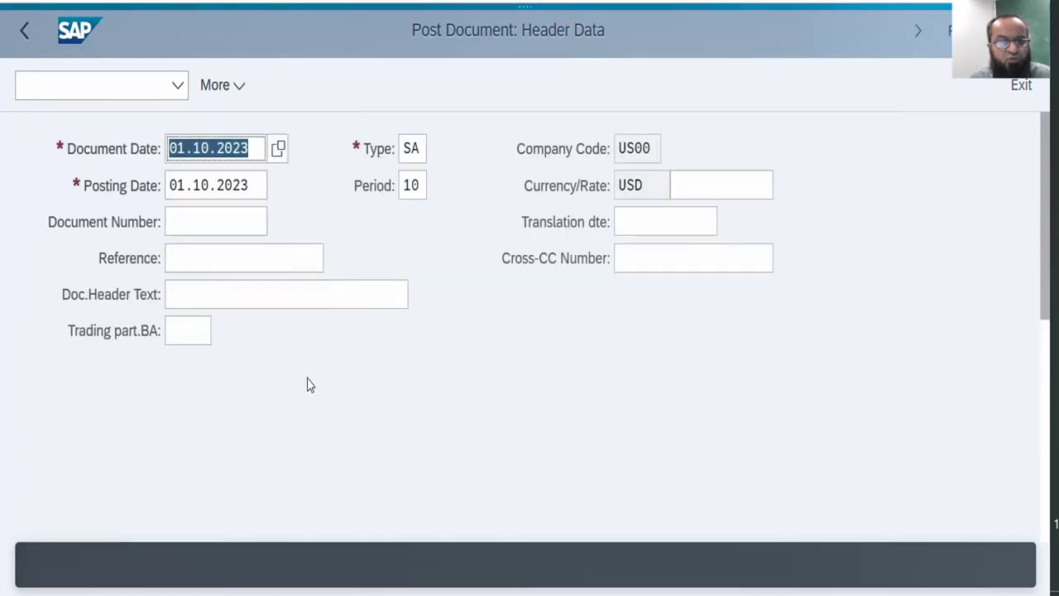
Set the new document's posting date to 01.12.2023.
left_click(253, 151)
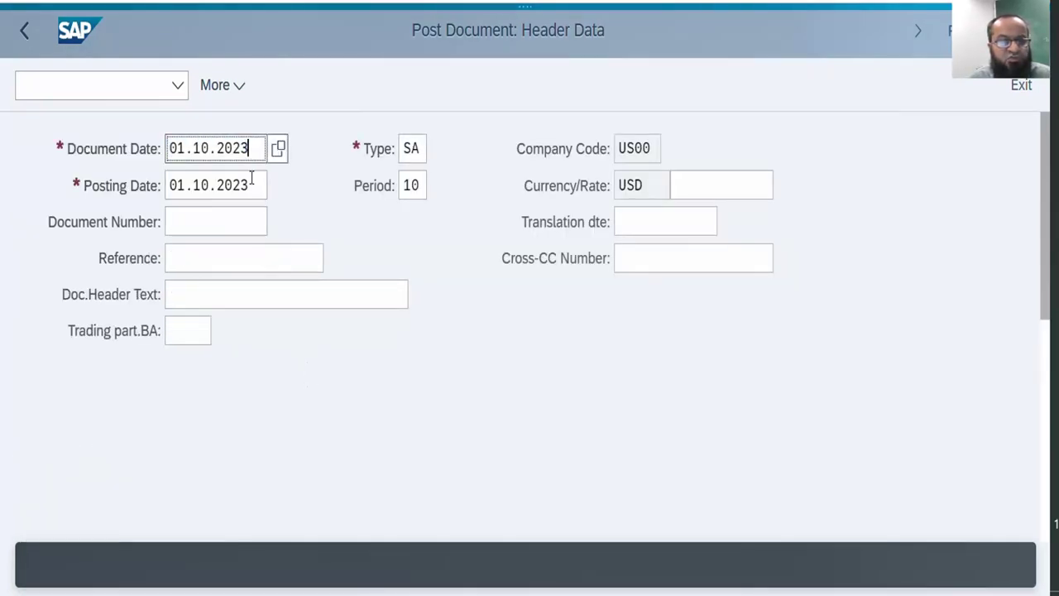
left_click(255, 193)
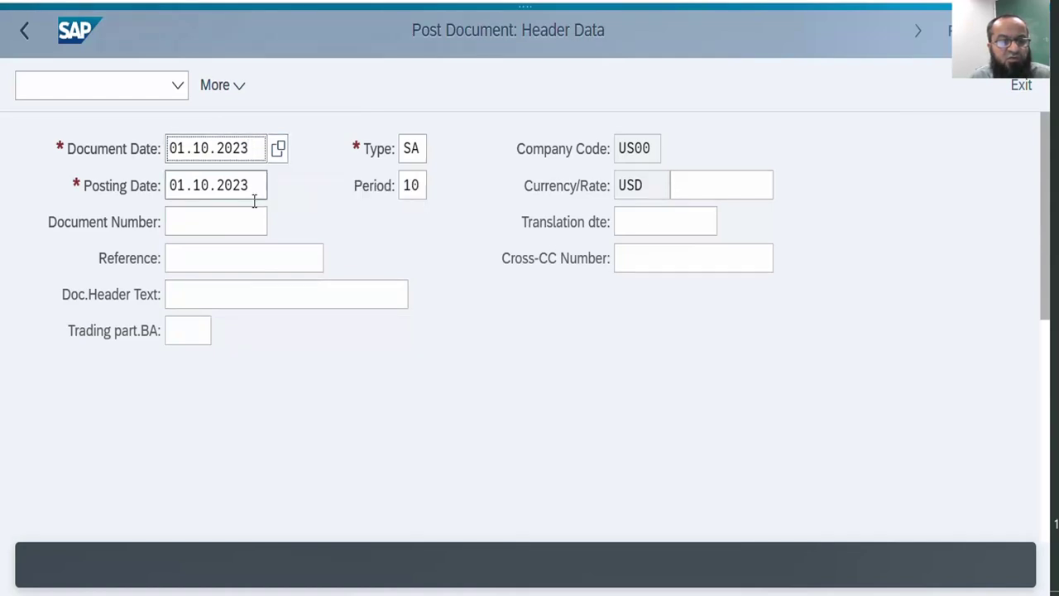
left_click(250, 154)
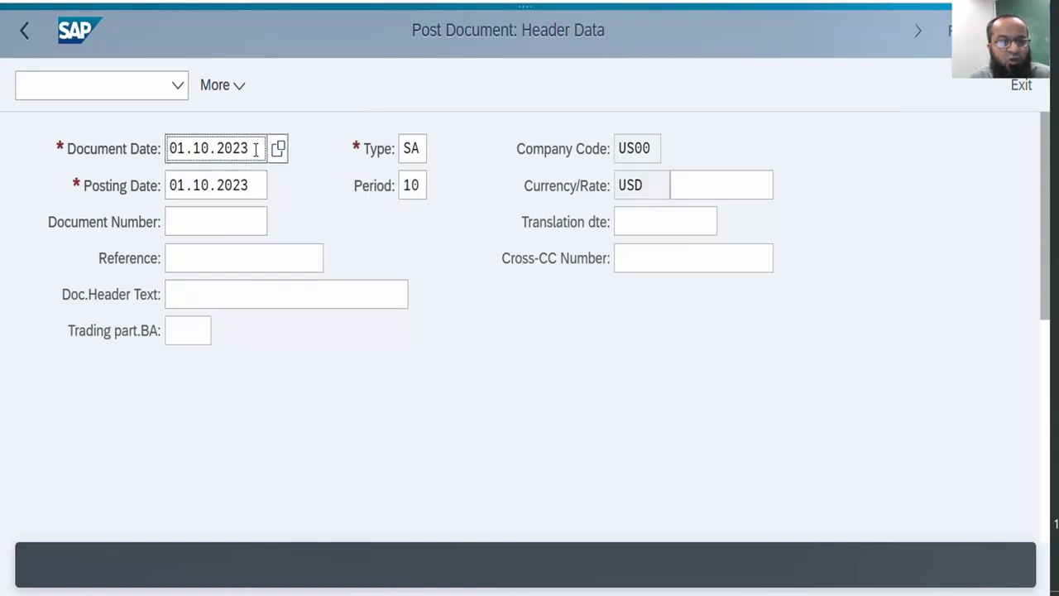
left_click(255, 187)
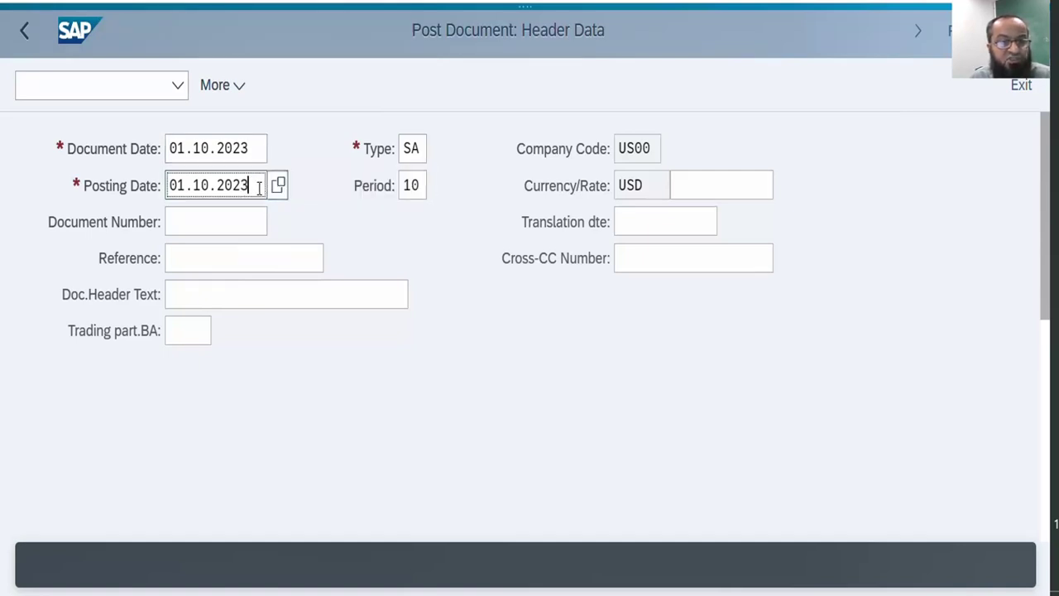
left_click(209, 185)
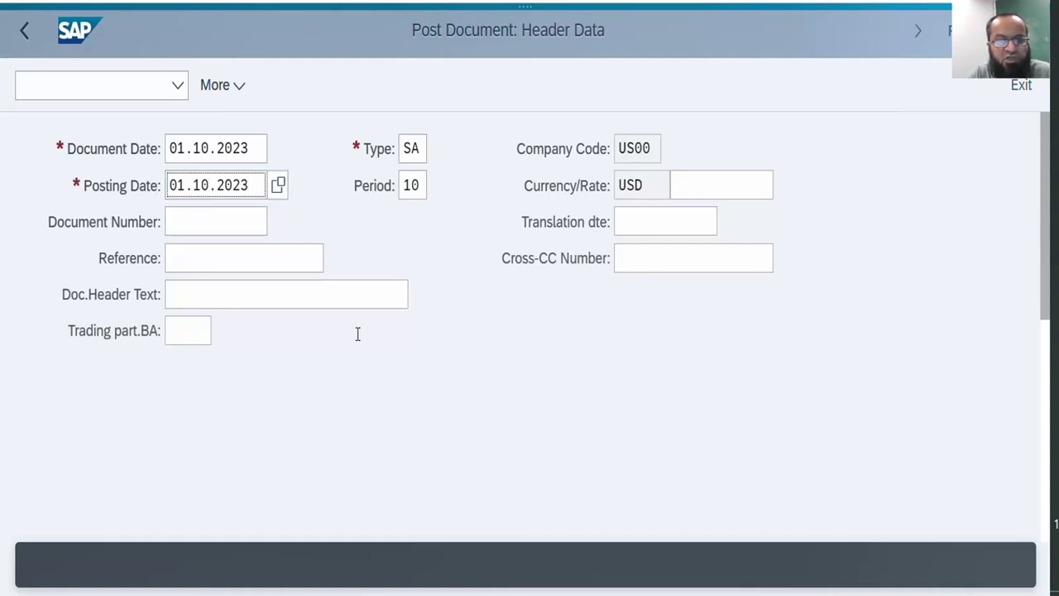
key("Left")
key("Left")
key("Left")
key("Left")
key("Right")
key("Right")
key("Right")
key("Right")
key("BackSpace")
type("2")
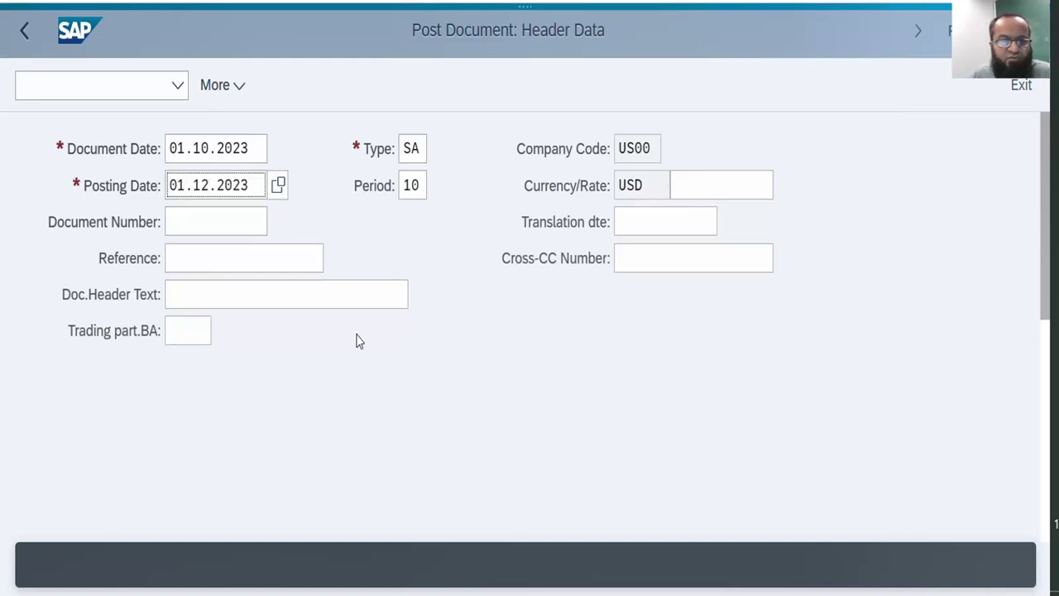
Set the document date to 30.11.2023 and continue to the document's display overview.
left_click(214, 148)
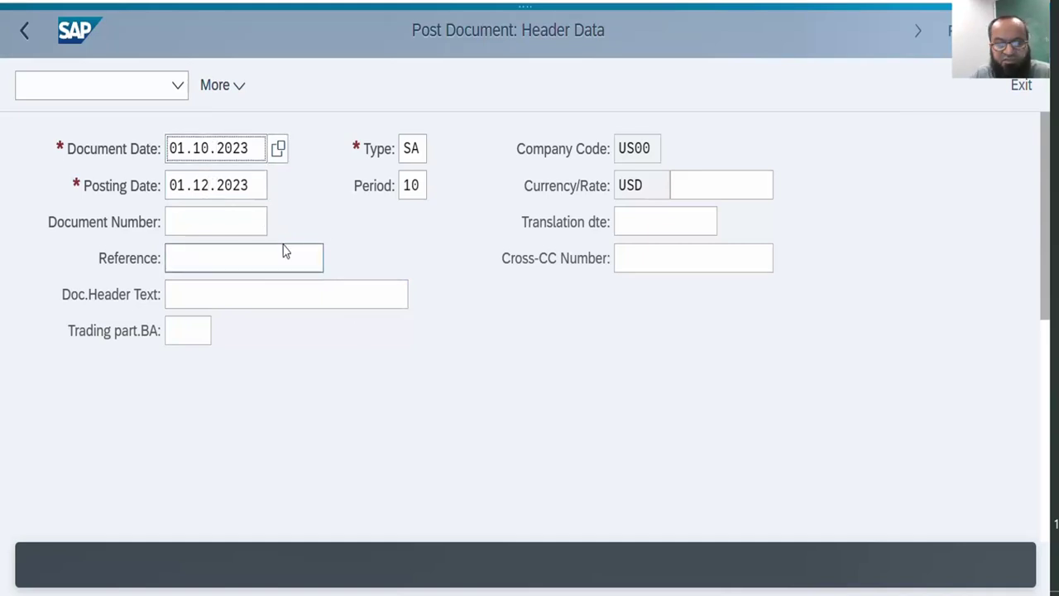
key("BackSpace")
key("BackSpace")
key("BackSpace")
key("BackSpace")
key("BackSpace")
type("30.11")
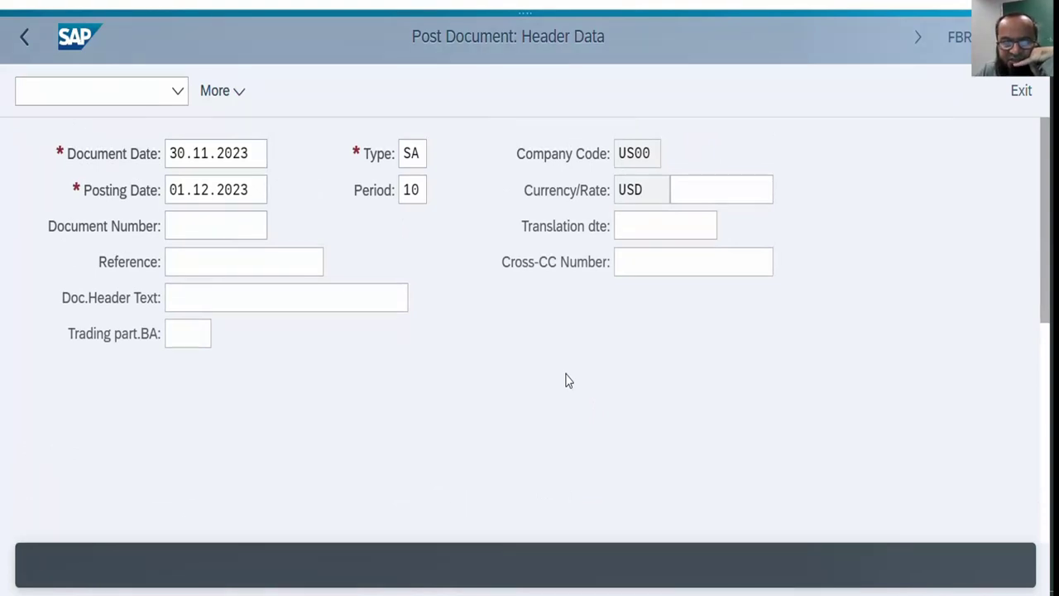
key("Return")
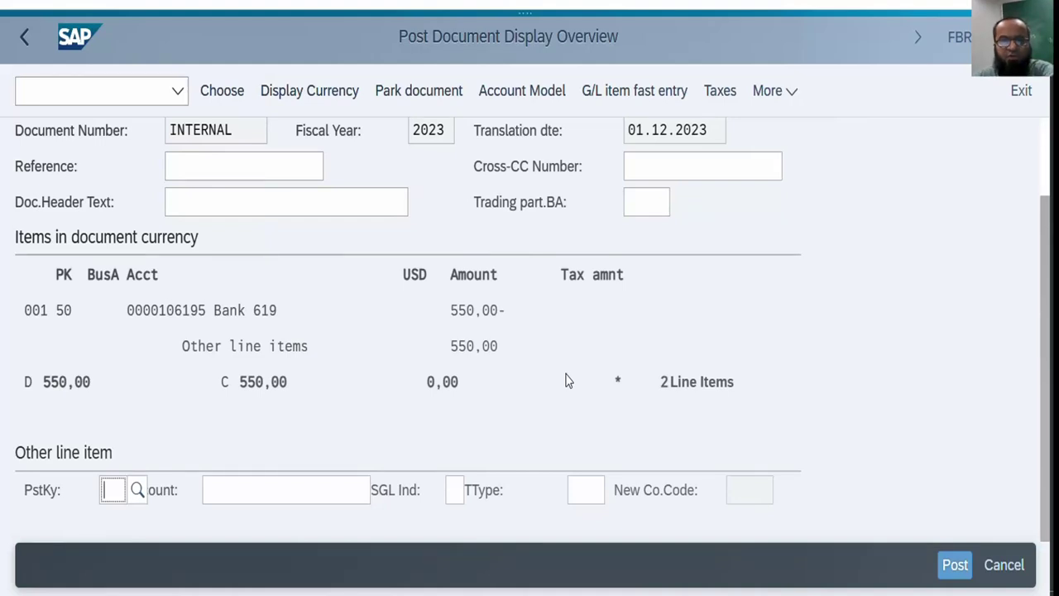
Examine the copied header data and each line item's posting key, account and amount in the document overview.
scroll(567, 380, "up", 2)
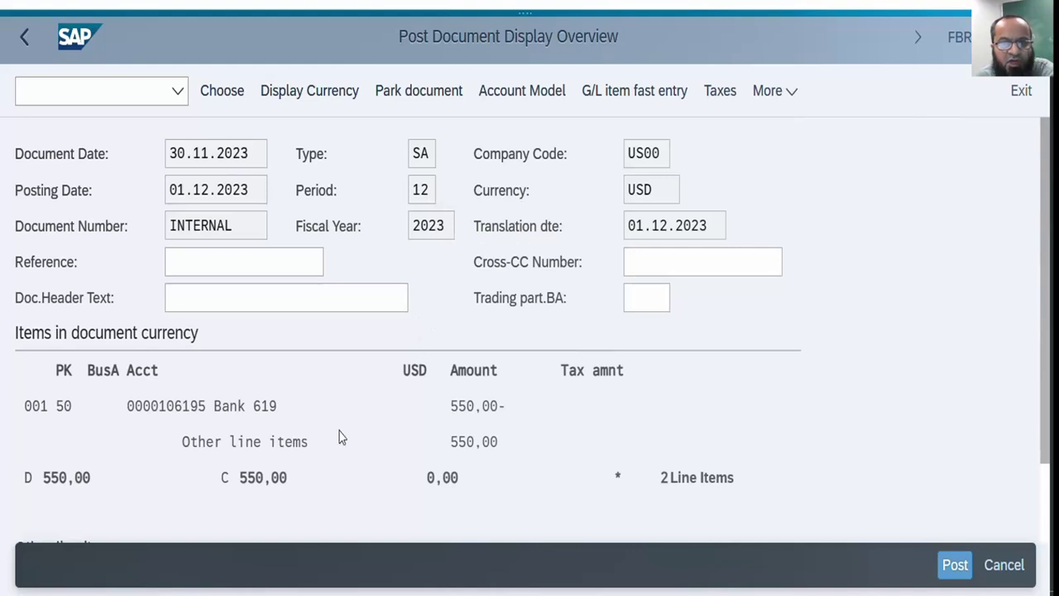
scroll(343, 435, "down", 1)
scroll(342, 436, "down", 2)
scroll(587, 203, "up", 2)
scroll(368, 345, "down", 2)
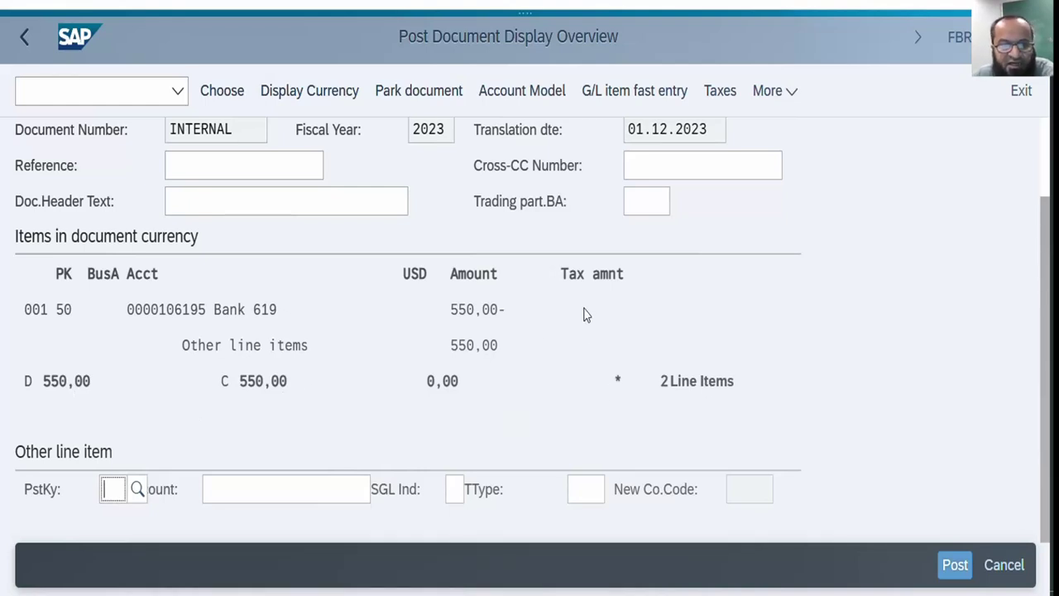
scroll(583, 314, "down", 1)
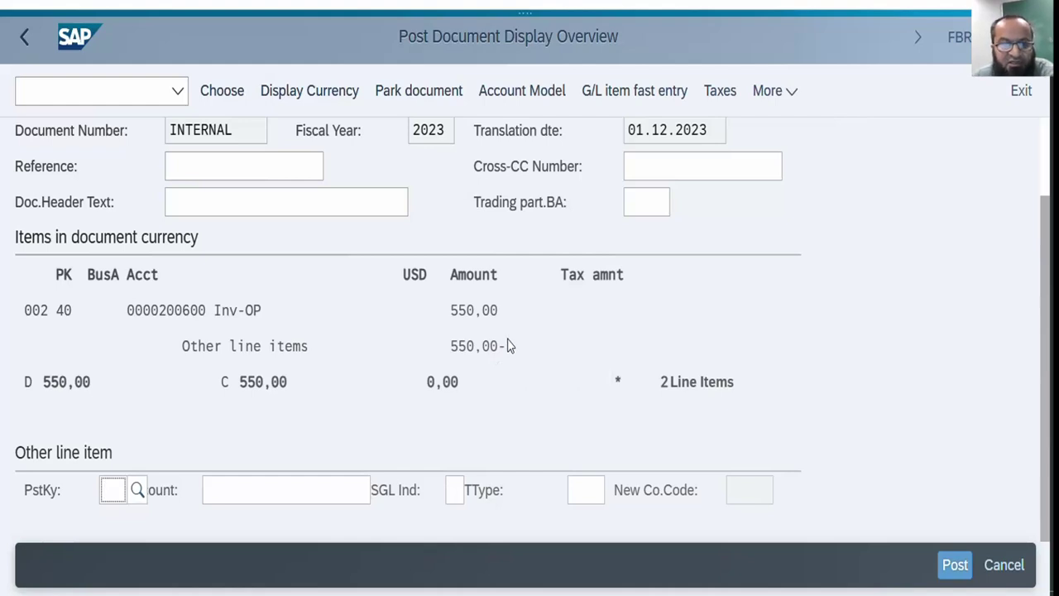
scroll(509, 346, "up", 1)
scroll(509, 346, "down", 1)
scroll(509, 346, "up", 1)
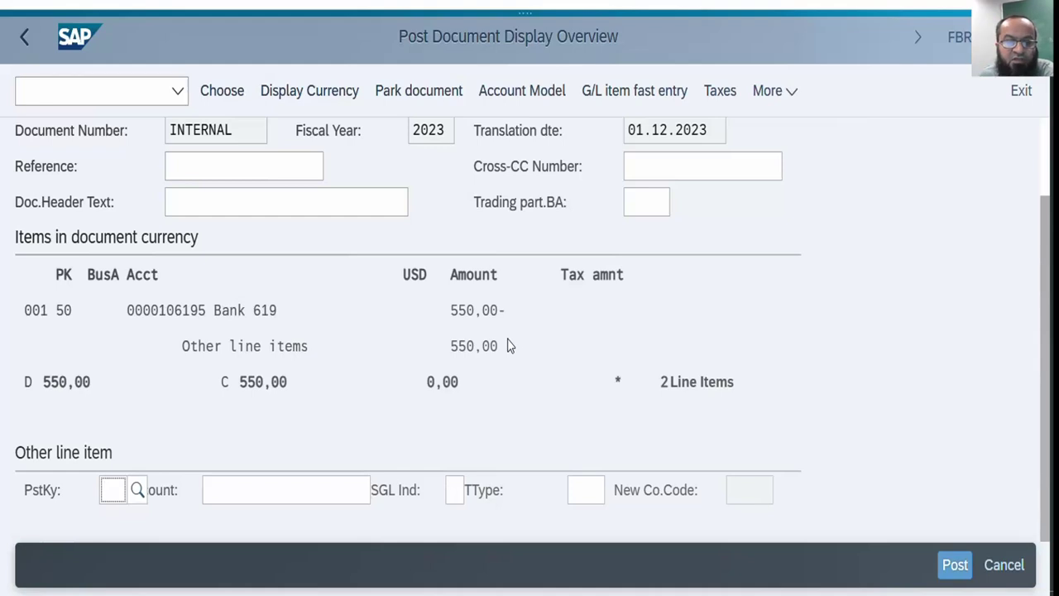
scroll(518, 343, "up", 2)
scroll(523, 346, "down", 2)
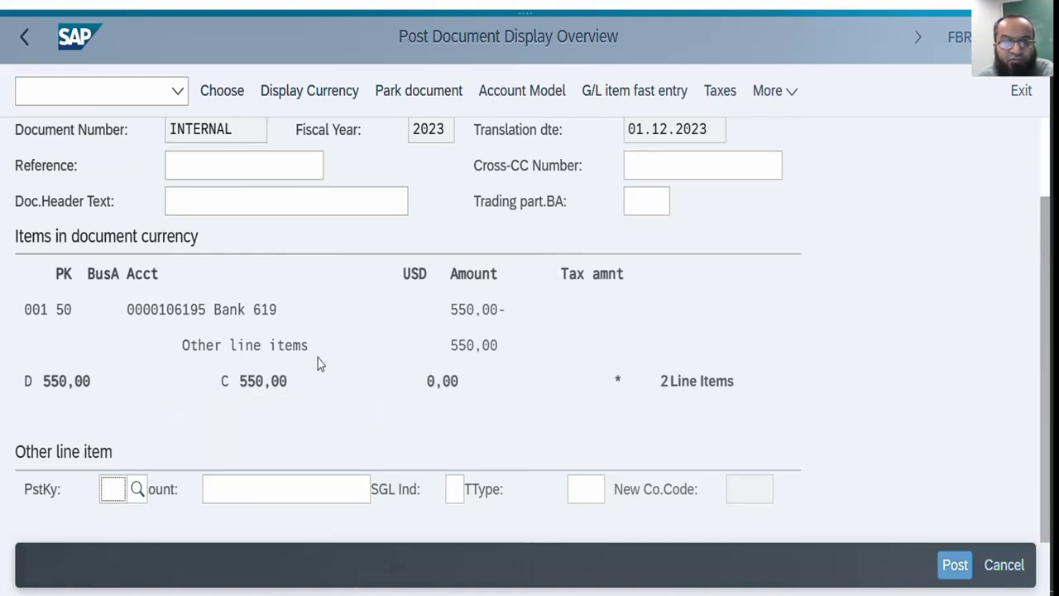
scroll(574, 390, "up", 2)
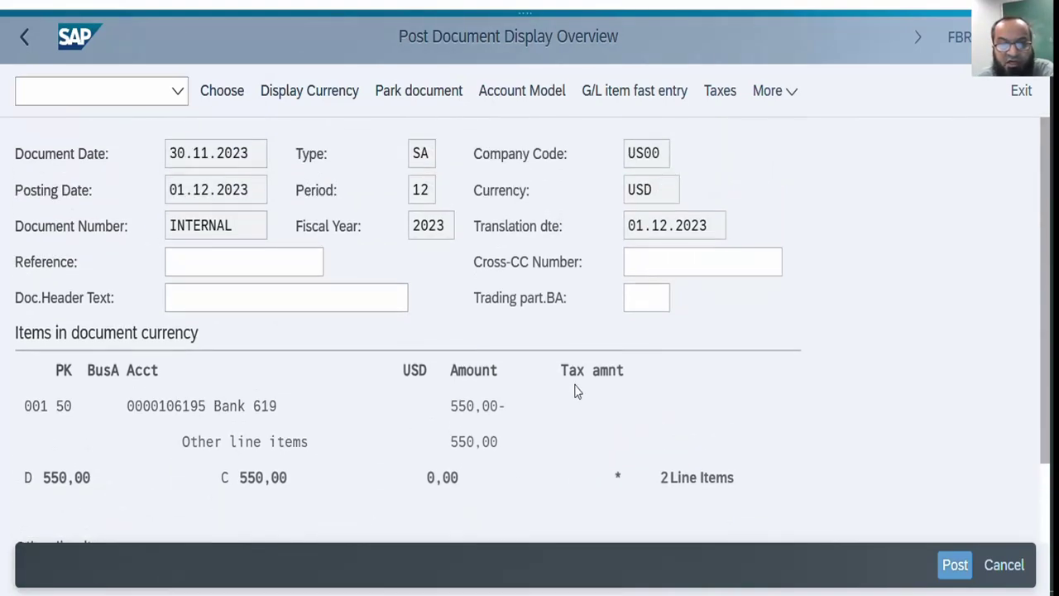
Run the general ledger simulation for the copied document, then return to the document overview.
left_click(779, 101)
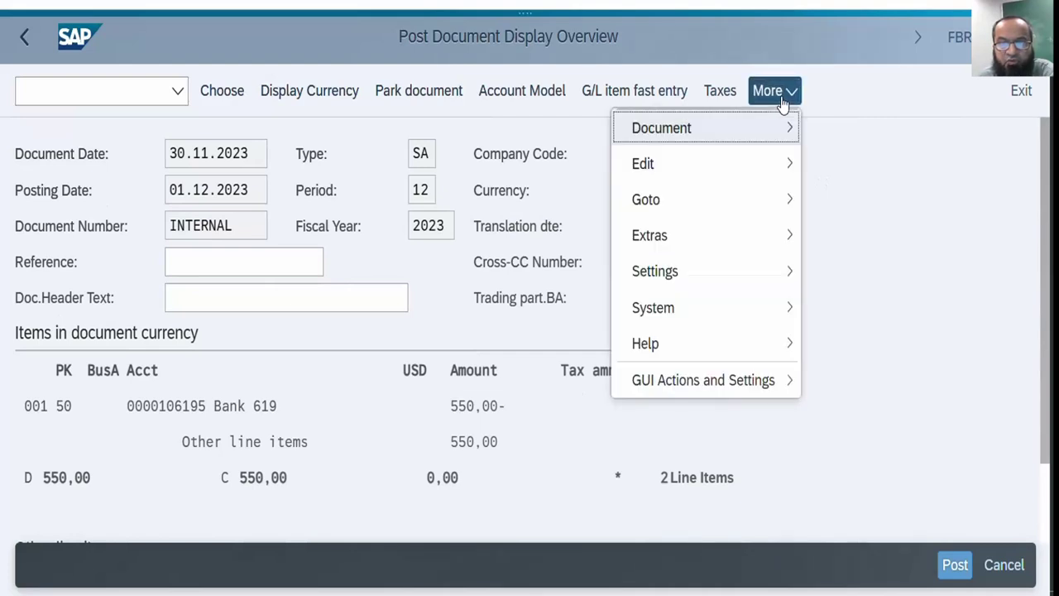
mouse_move(778, 135)
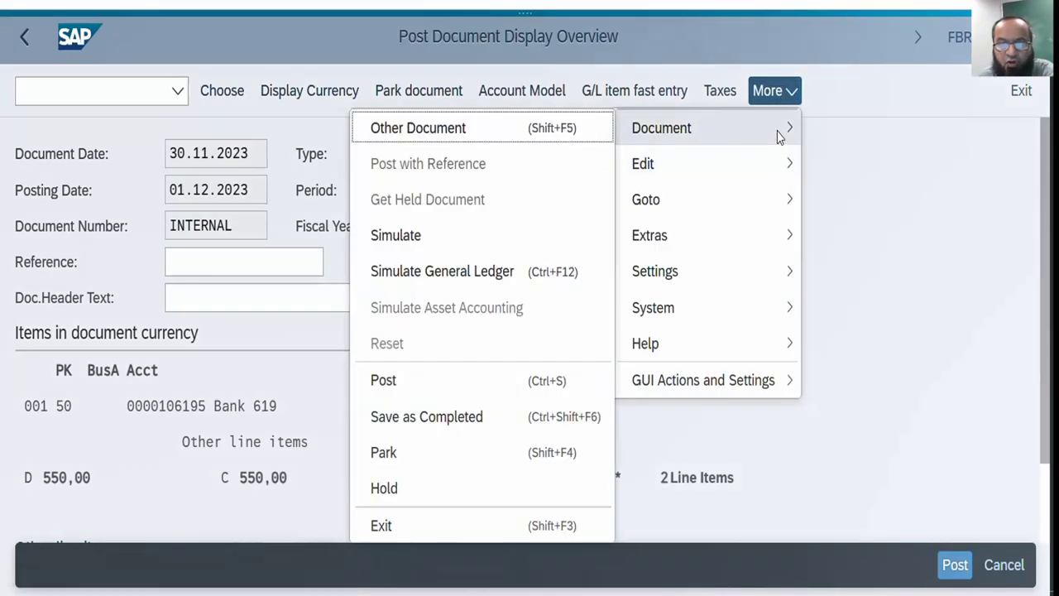
left_click(530, 273)
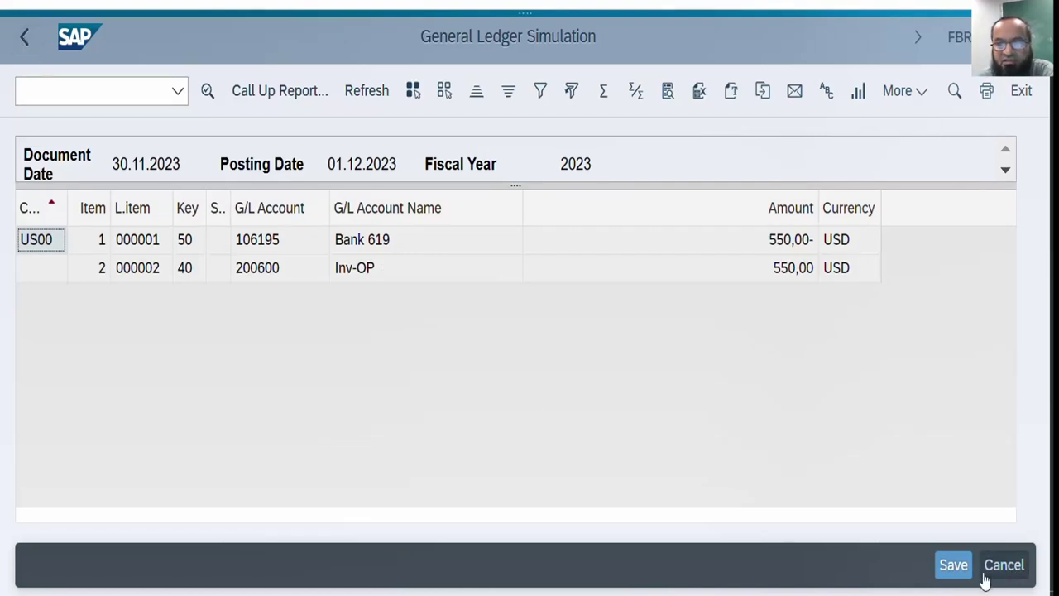
left_click(26, 48)
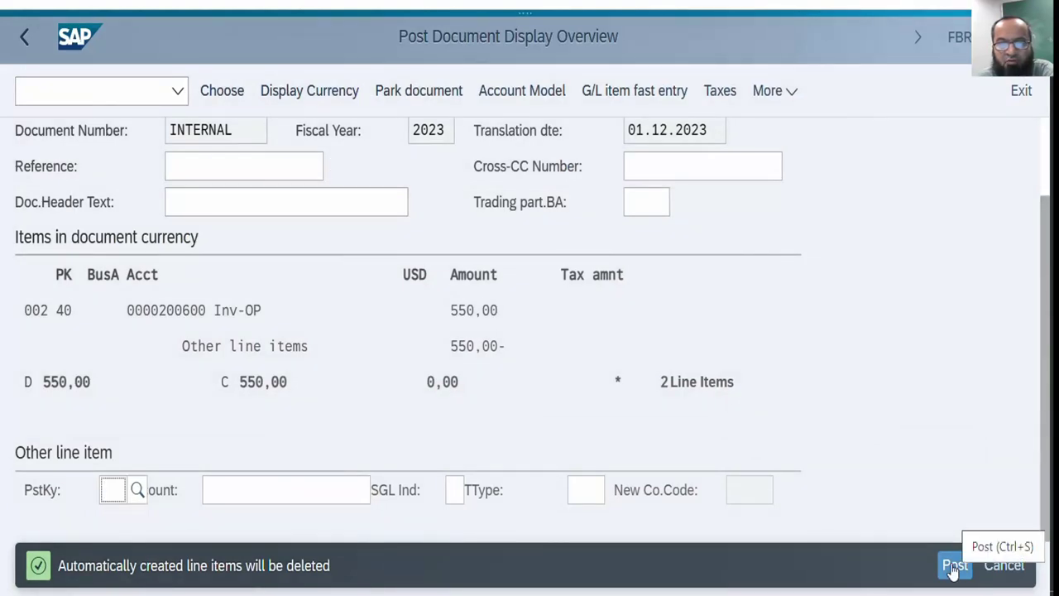
Post the copied document and acknowledge the posting information to return to G/L document entry.
left_click(954, 565)
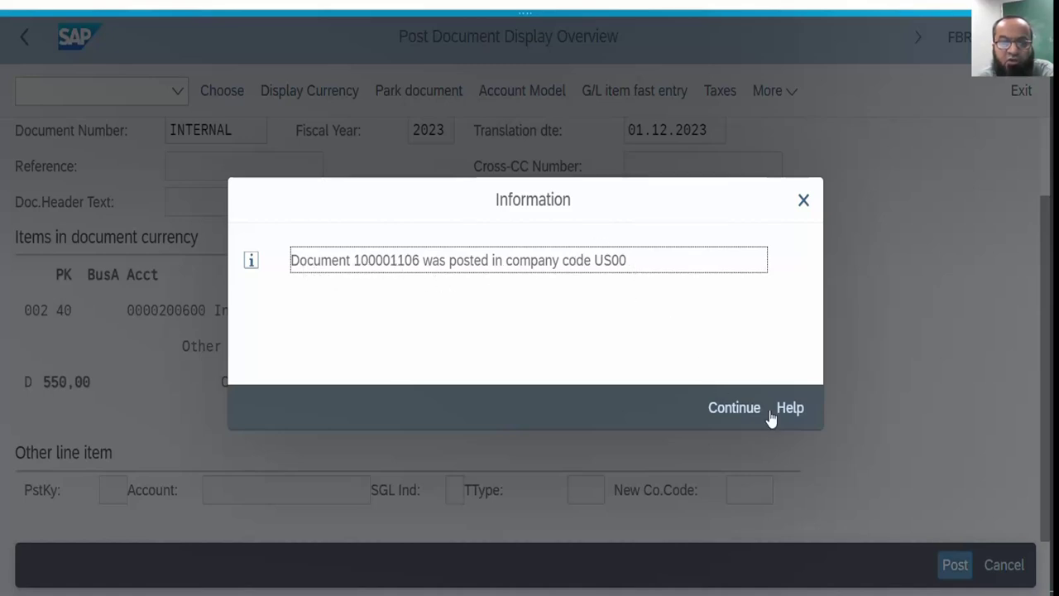
left_click(741, 417)
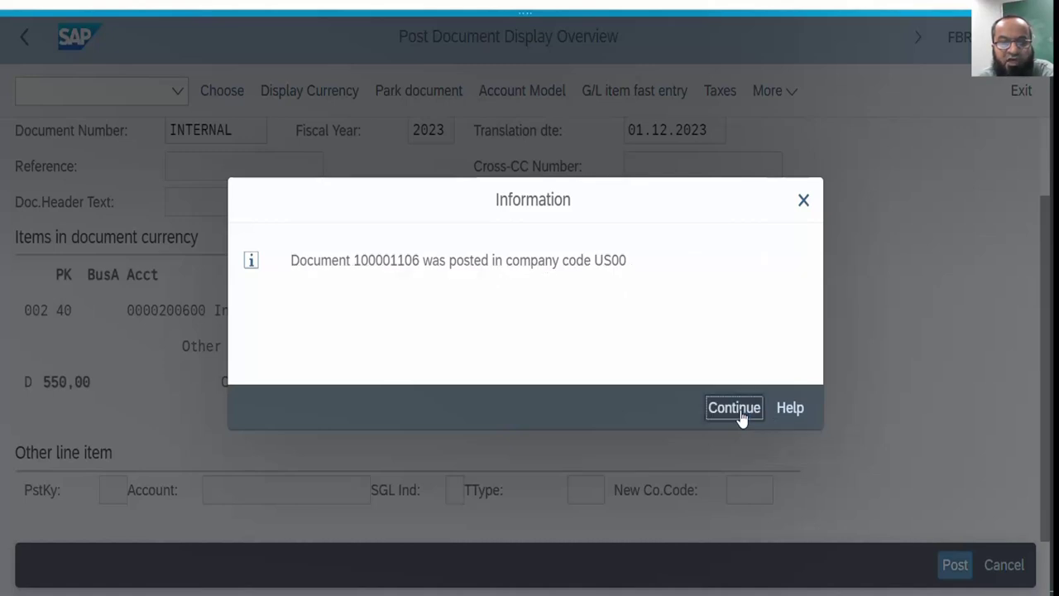
left_click(740, 417)
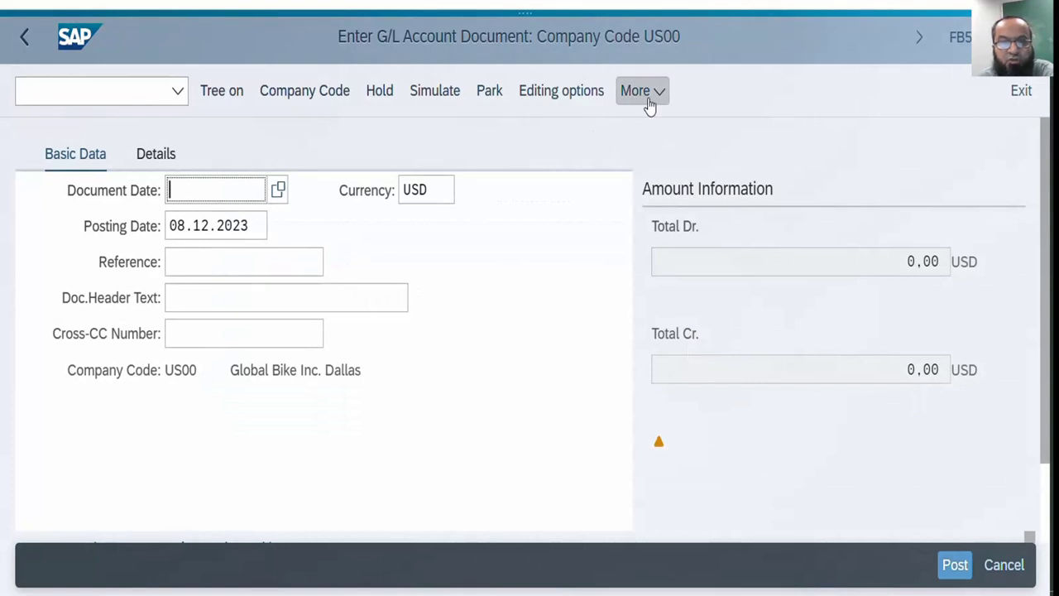
Display the newly posted document's dates and line items, and return to the G/L account document entry.
left_click(649, 96)
mouse_move(639, 130)
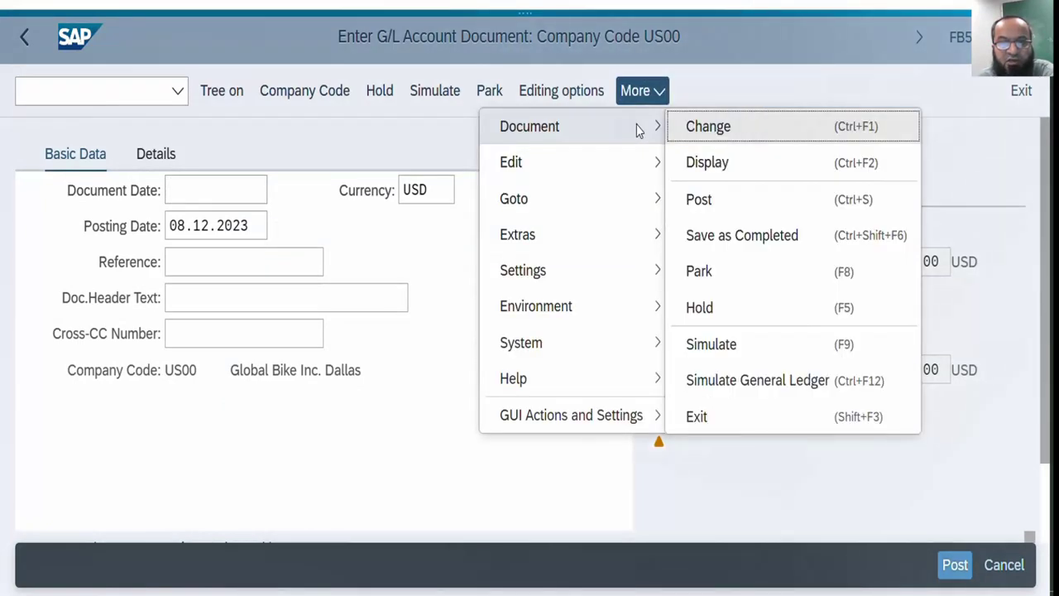
left_click(733, 161)
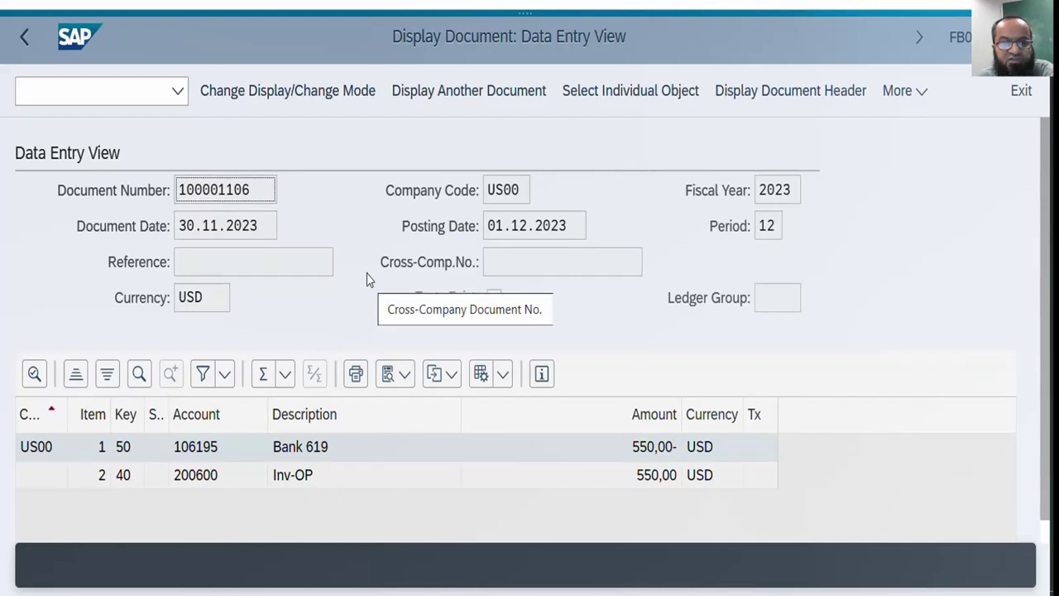
left_click(23, 60)
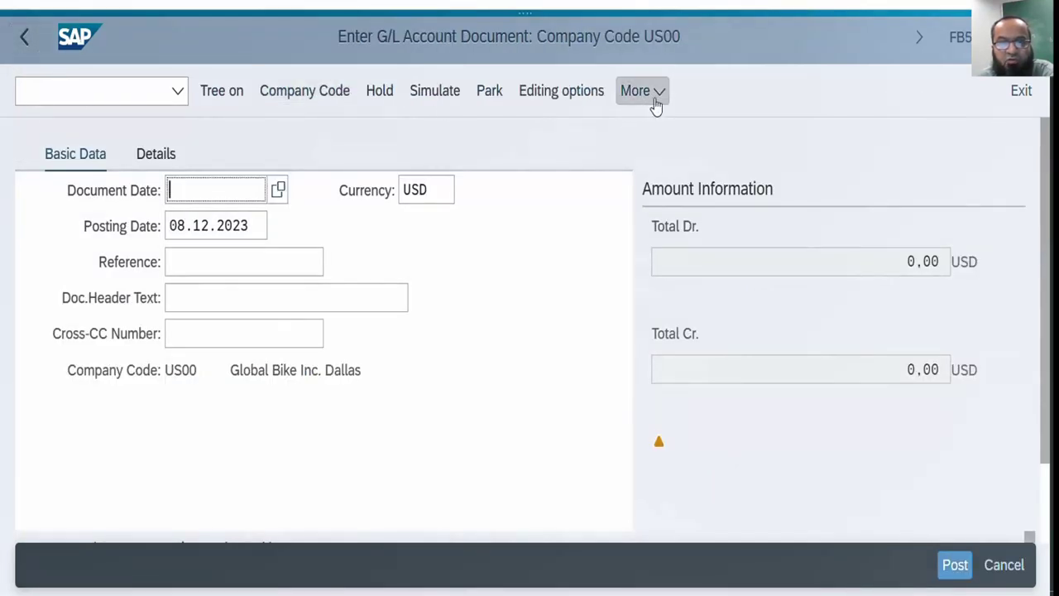
Display the posted document again from G/L document entry and open its document header.
left_click(642, 92)
mouse_move(647, 128)
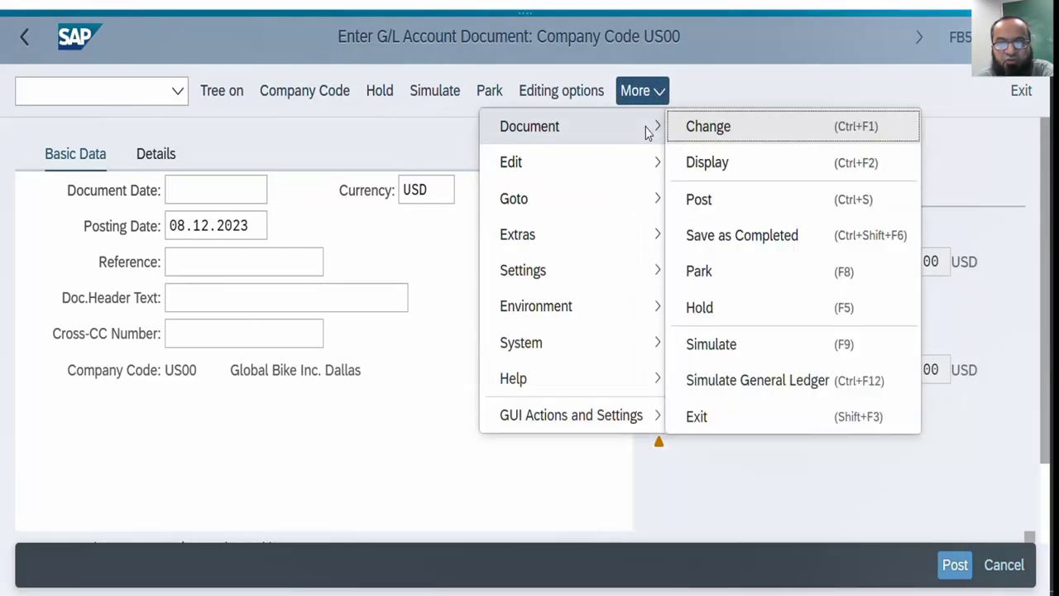
left_click(727, 162)
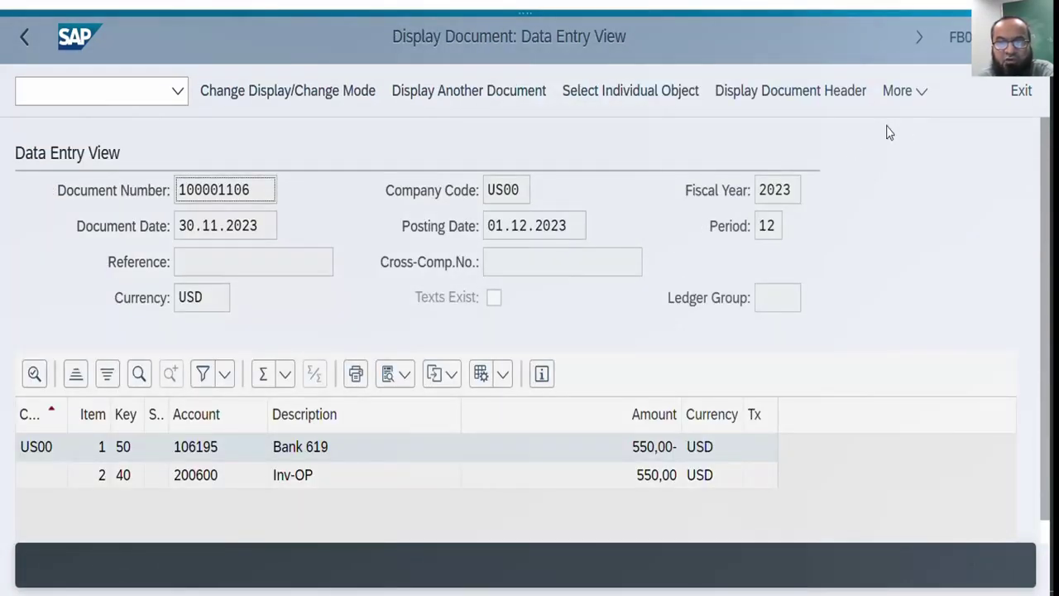
left_click(828, 100)
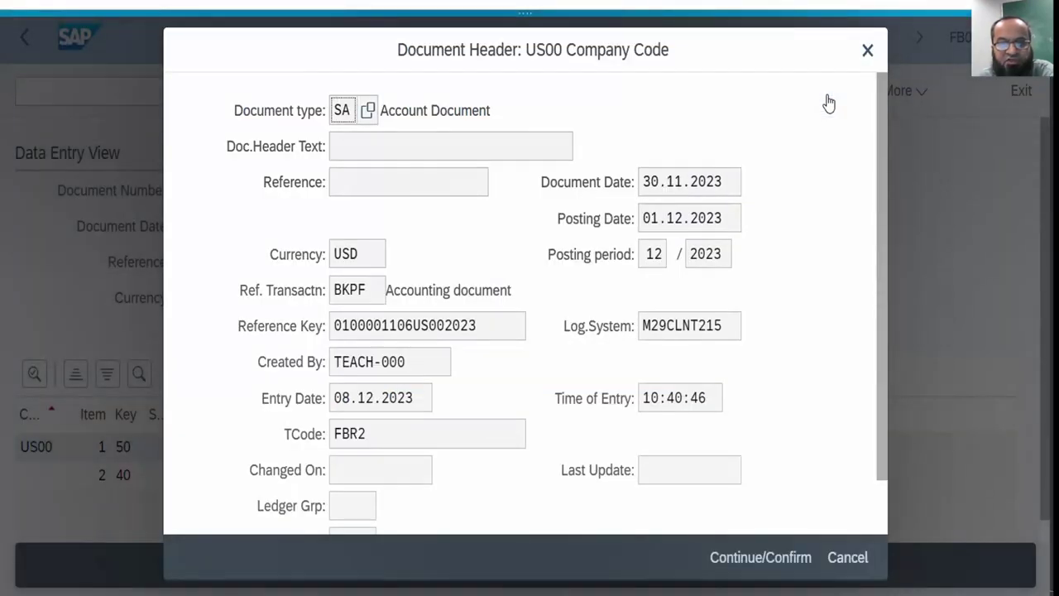
Check the transaction code and document type in the document header, and close the header details.
left_click(389, 443)
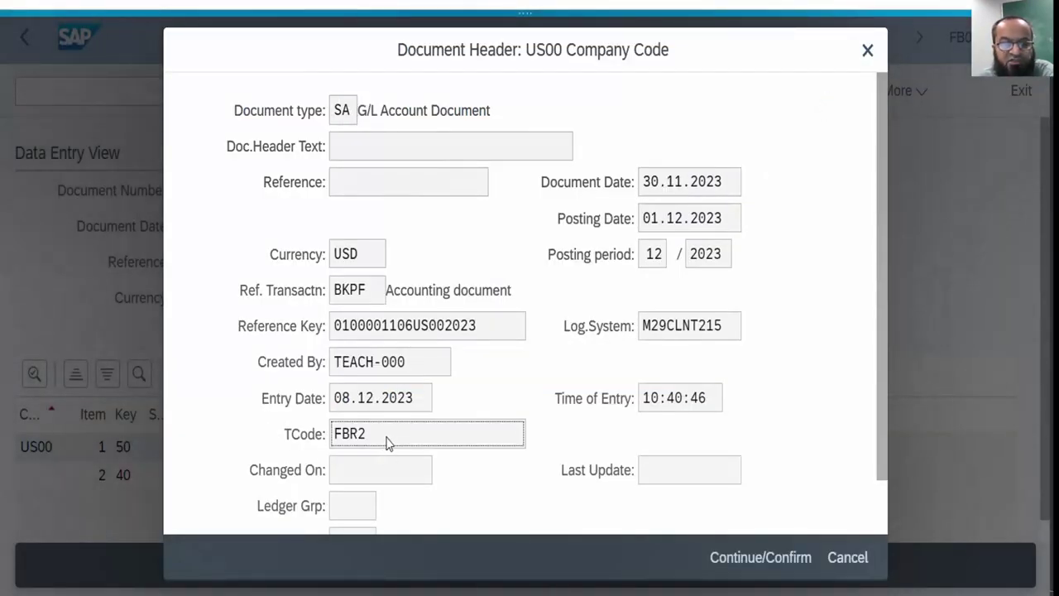
left_click_drag(387, 441, 336, 439)
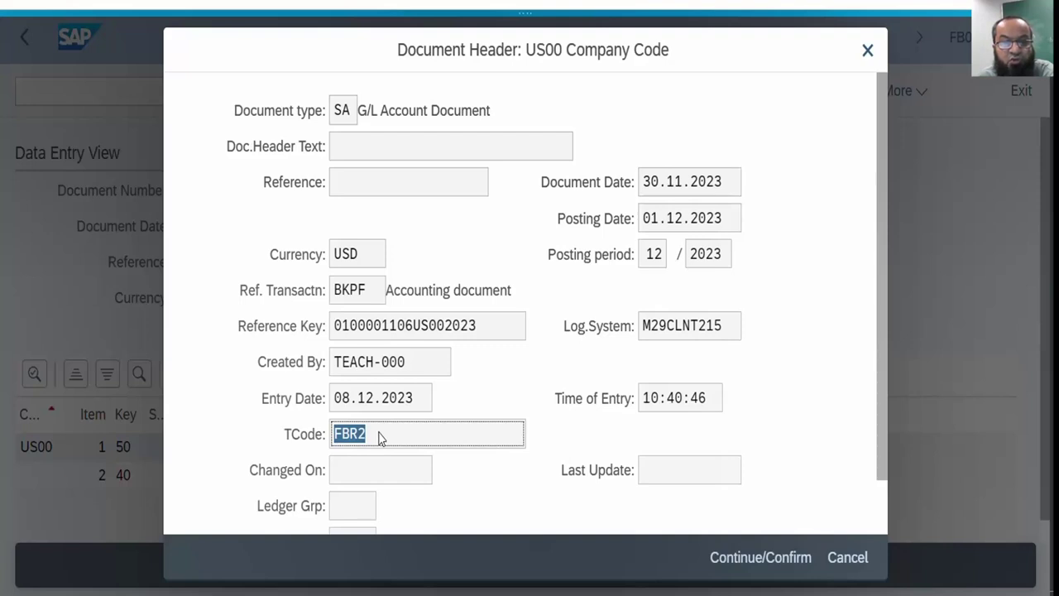
double_click(346, 111)
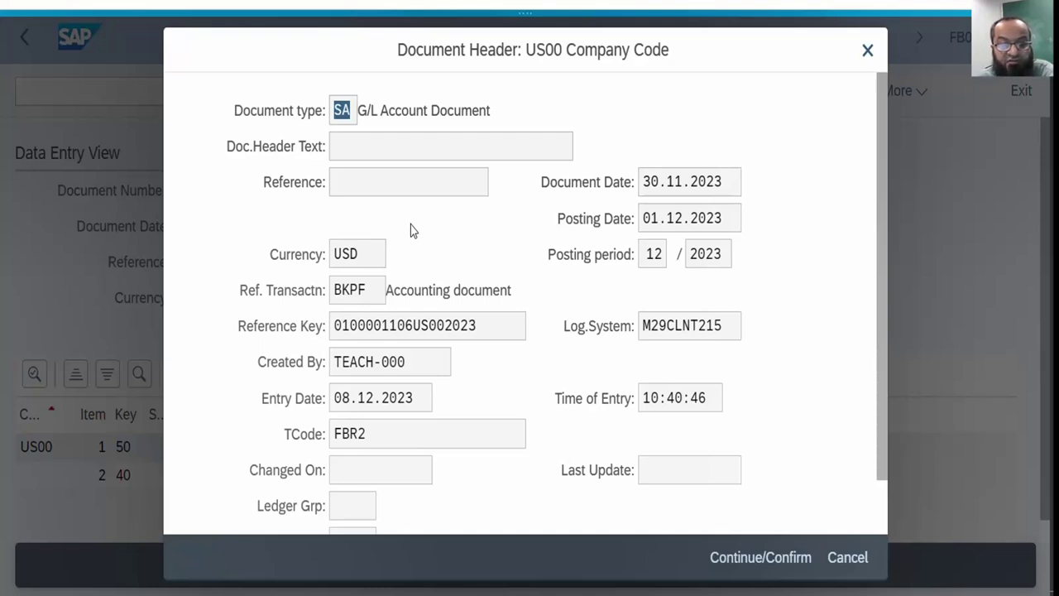
left_click(785, 569)
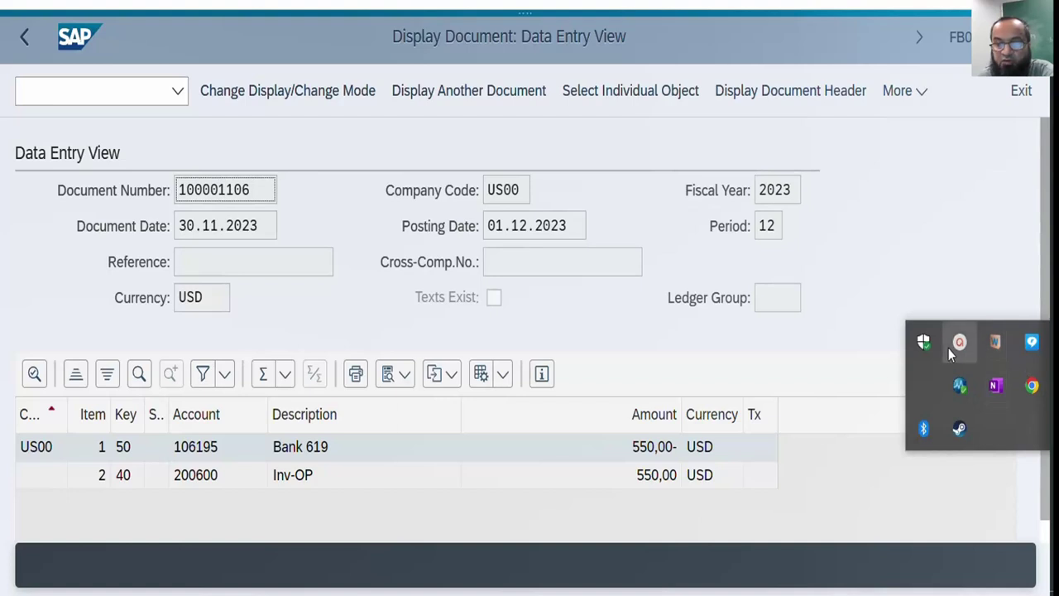
left_click(953, 348)
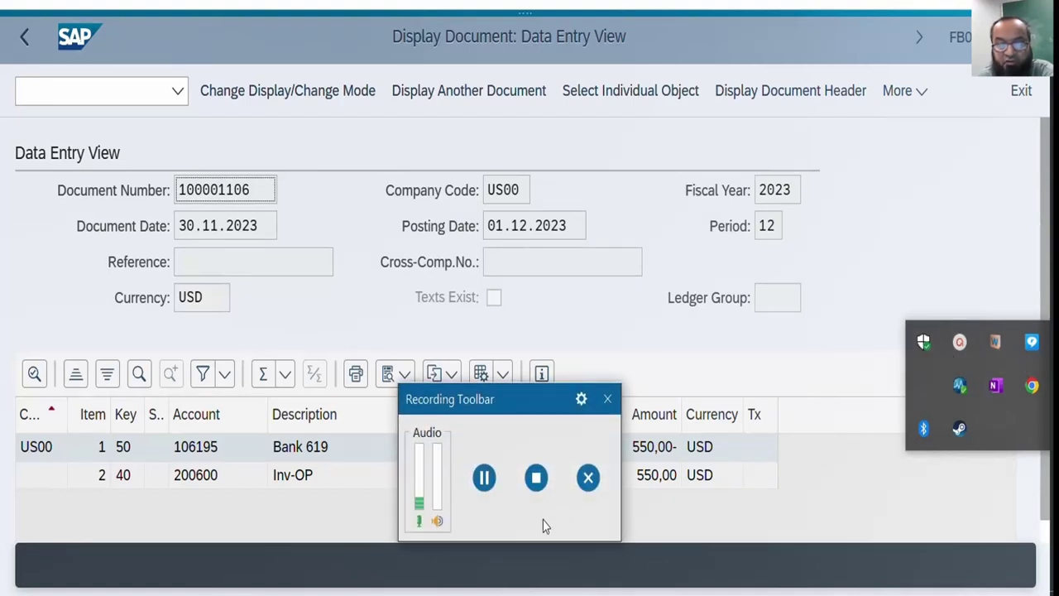